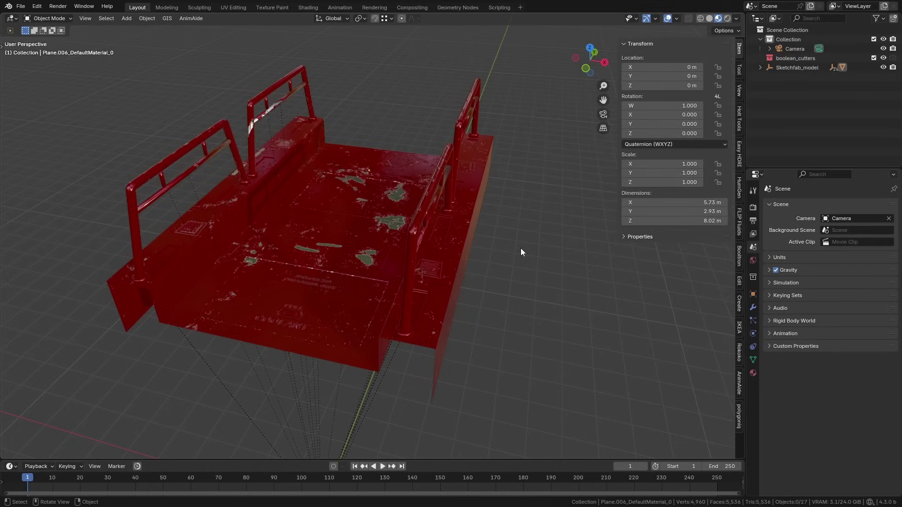
Step: Select the red, paint-worn truck-bed platform with side rails in the viewport
{"action": "left_click", "coordinate": [407, 229]}
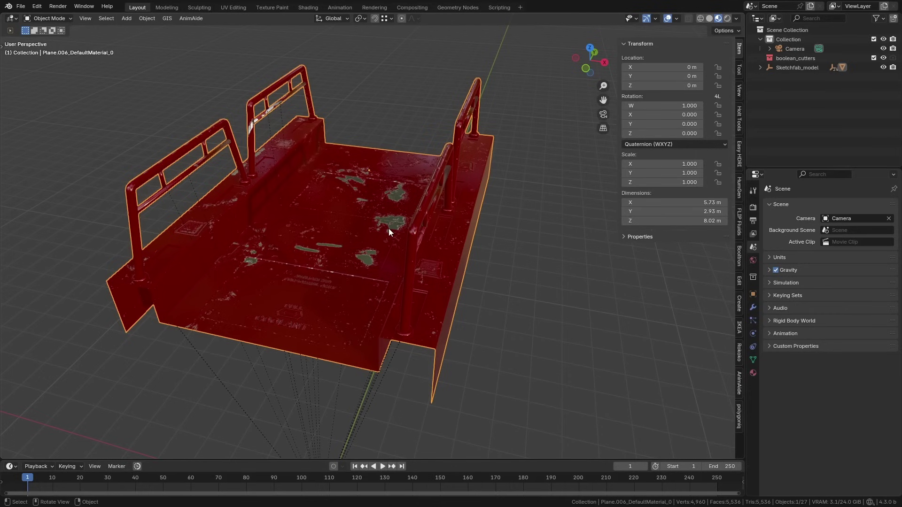
Step: In Edit Mode, merge the platform's 2982 duplicate vertices and convert its triangles to quads
{"action": "key", "text": "Tab"}
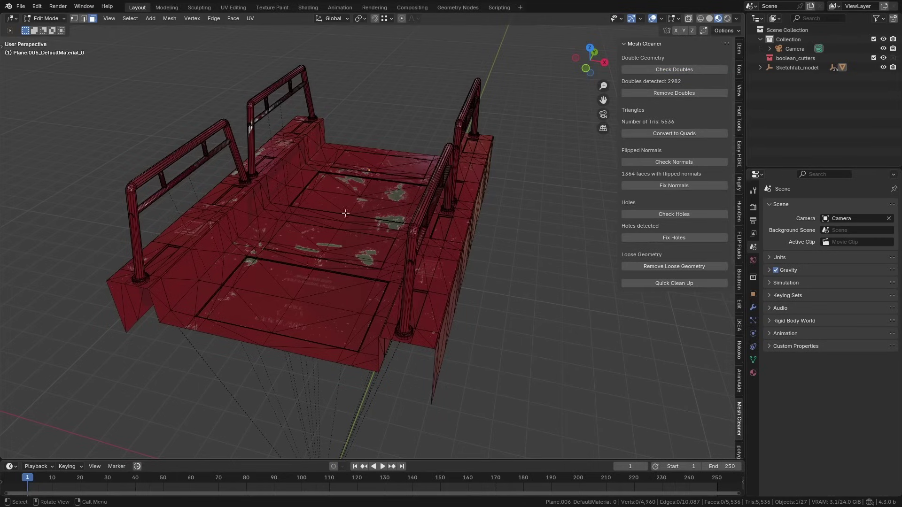
{"action": "left_click", "coordinate": [671, 92]}
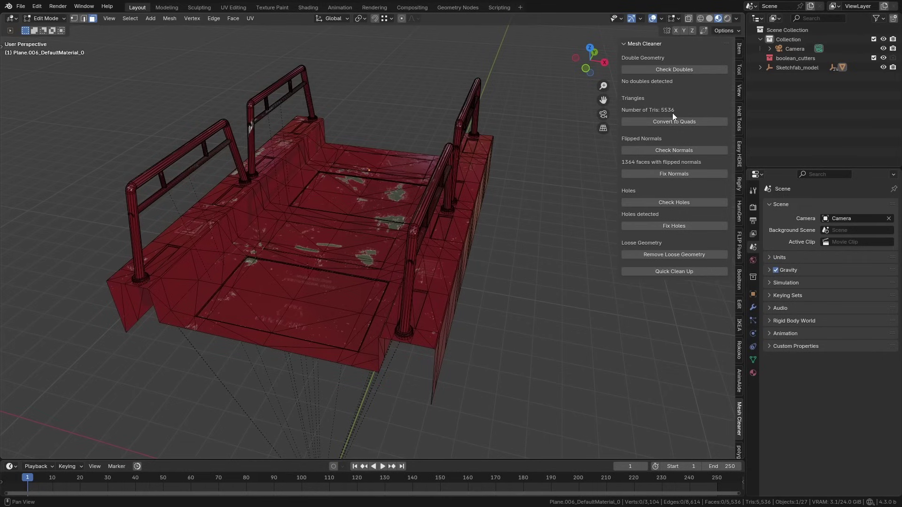
{"action": "left_click", "coordinate": [661, 119]}
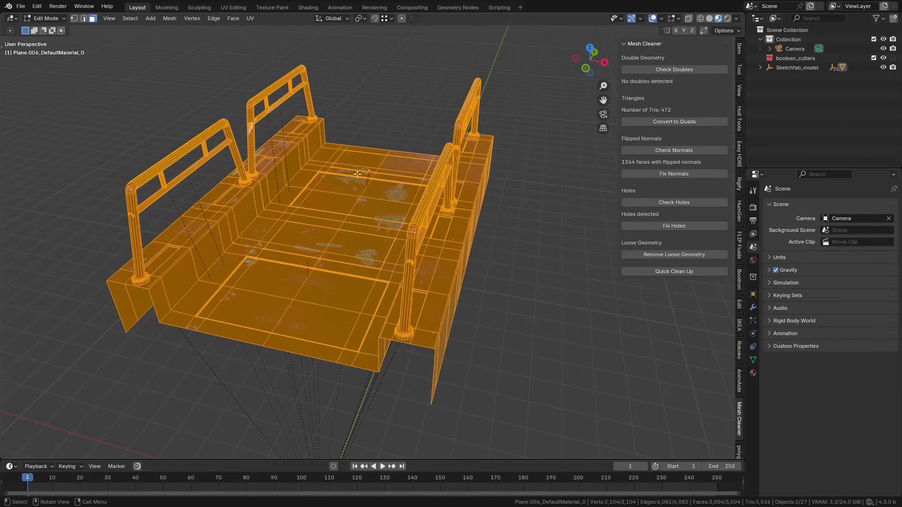
{"action": "left_click", "coordinate": [479, 282]}
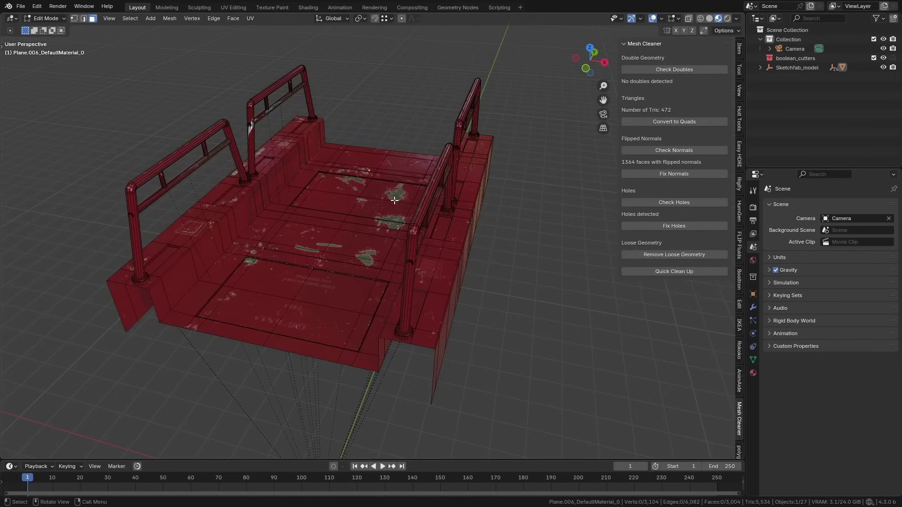
Step: Recalculate flipped normals, fill holes, remove loose geometry and run Quick Clean Up on the mesh
{"action": "left_click", "coordinate": [635, 150]}
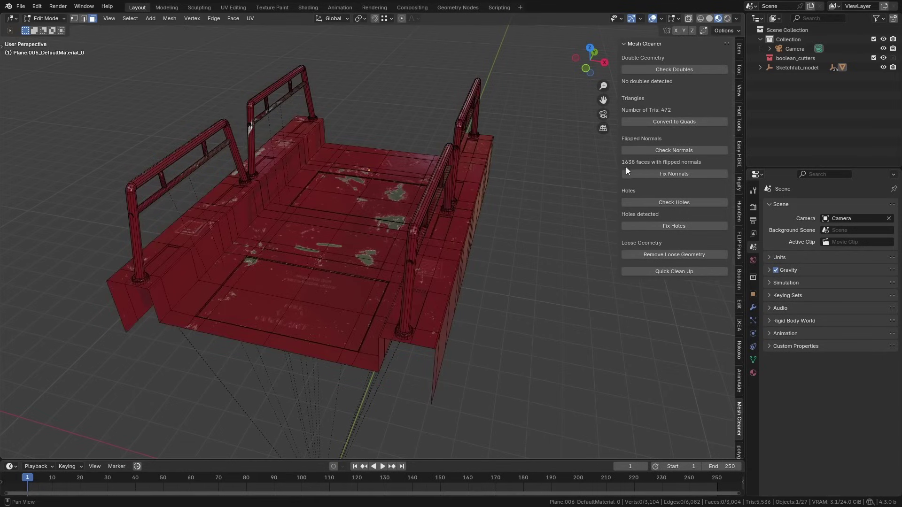
{"action": "left_click", "coordinate": [643, 173]}
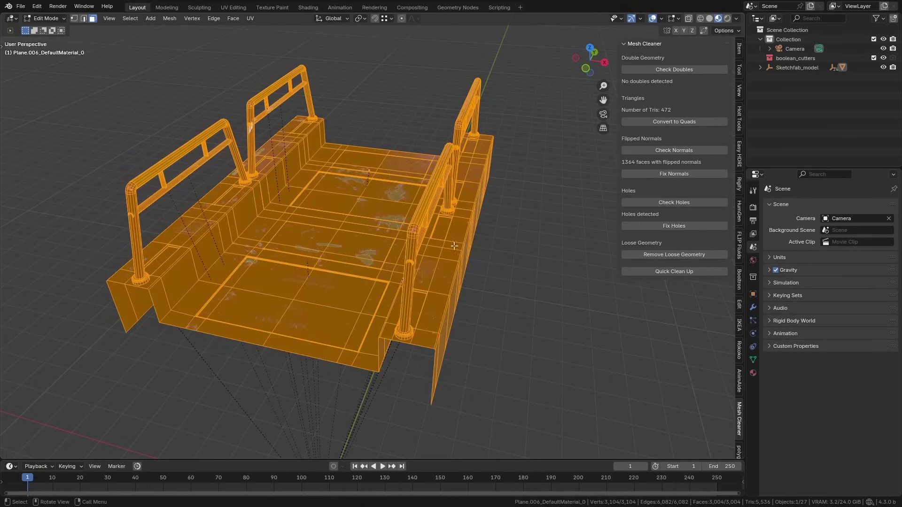
{"action": "left_click", "coordinate": [556, 230]}
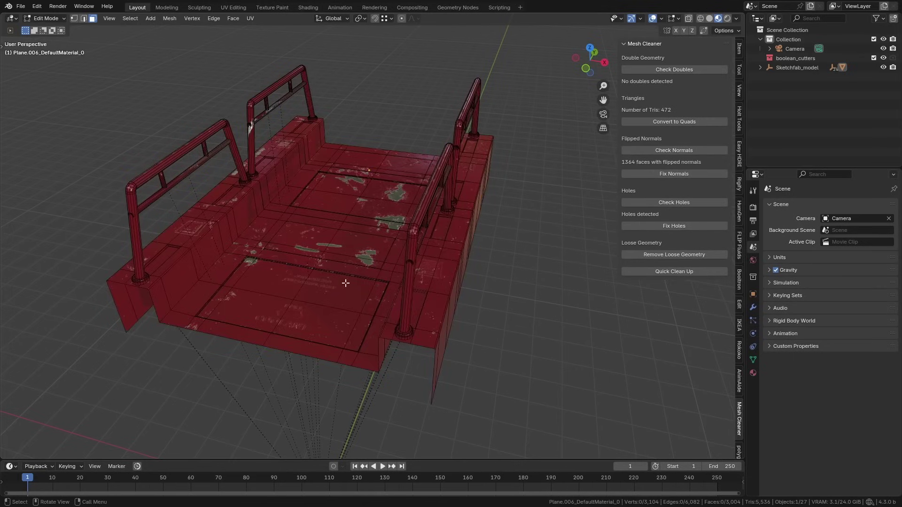
{"action": "left_click", "coordinate": [651, 227]}
{"action": "left_click", "coordinate": [660, 254]}
{"action": "left_click", "coordinate": [680, 272]}
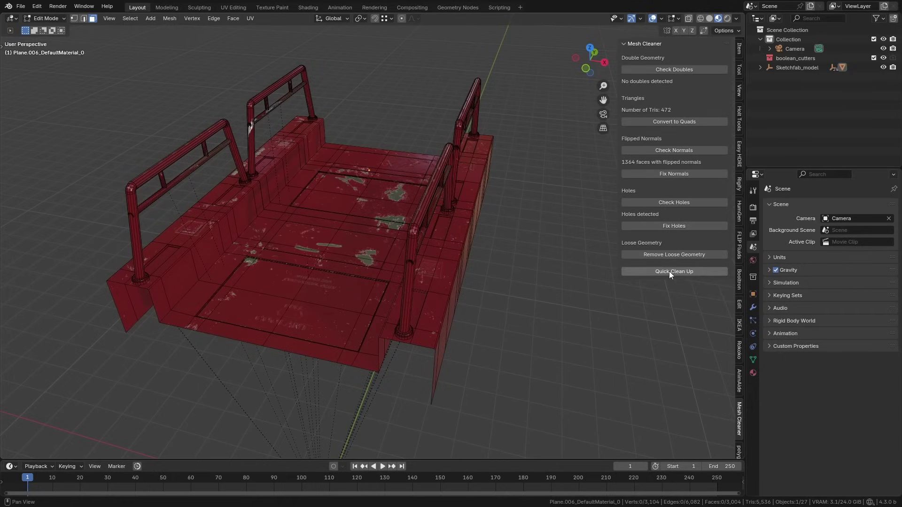
{"action": "right_click", "coordinate": [361, 170]}
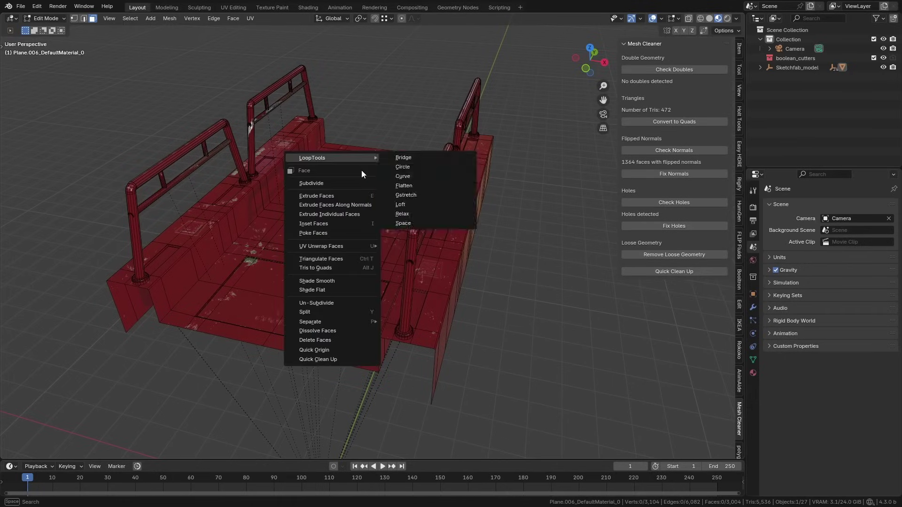
{"action": "left_click", "coordinate": [339, 360]}
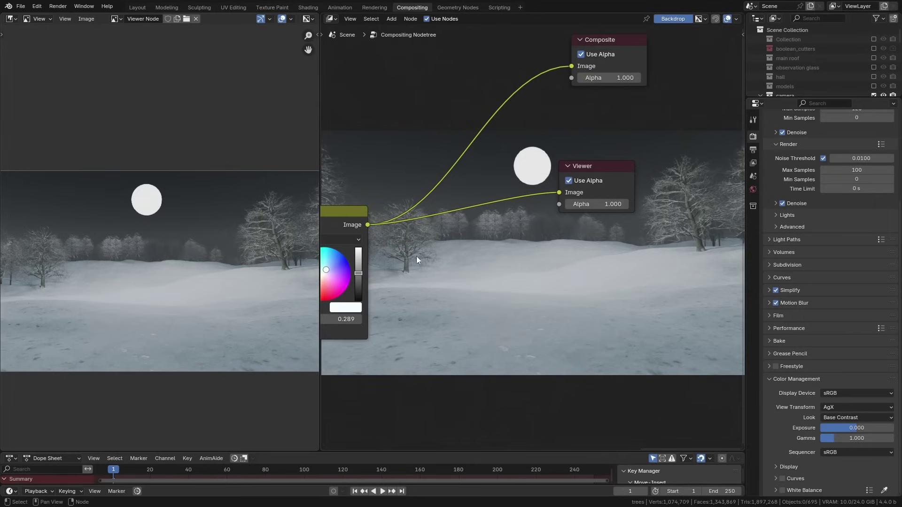
Step: Search-add a Glare node, drop it onto the Image-to-Viewer link, and choose Bloom as its type
{"action": "key", "text": "shift+a"}
{"action": "left_click", "coordinate": [462, 243]}
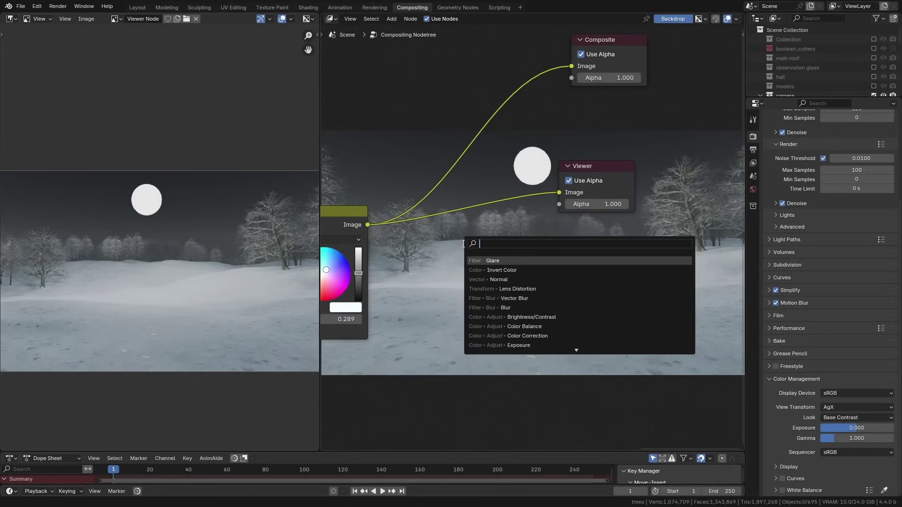
{"action": "type", "text": "glare"}
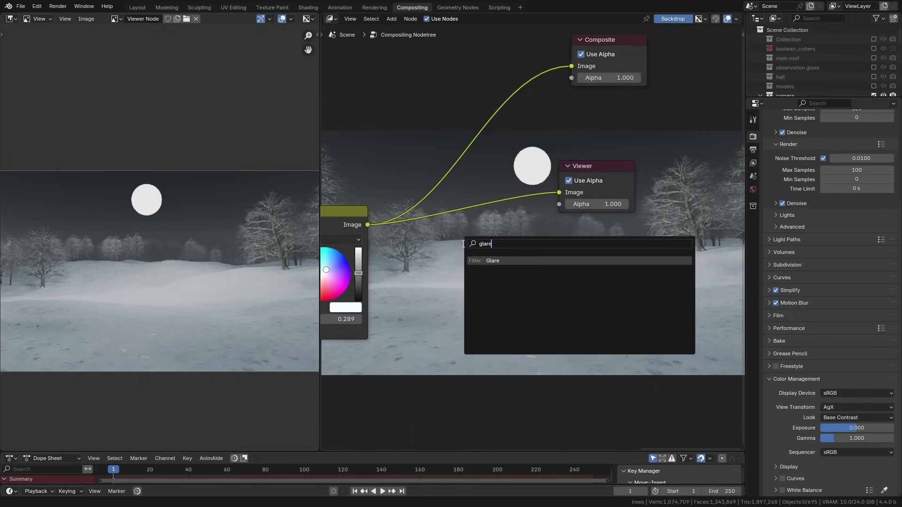
{"action": "key", "text": "Return"}
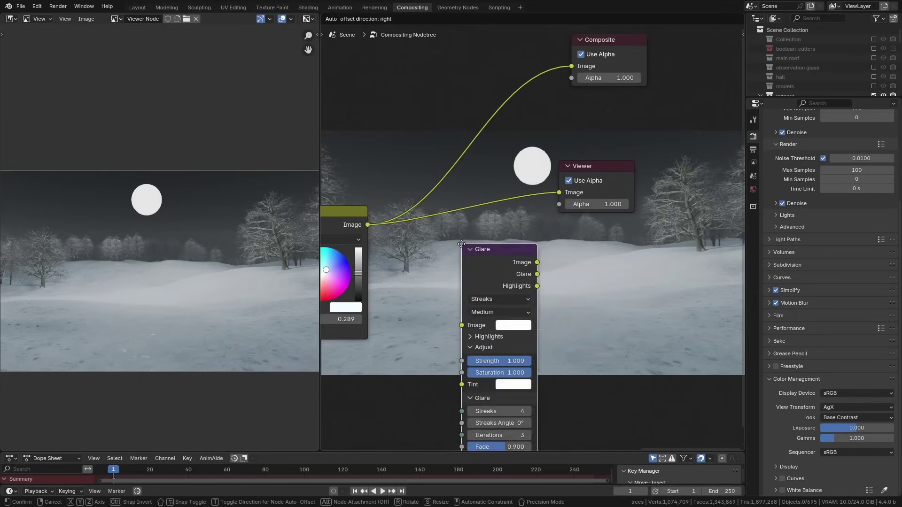
{"action": "left_click", "coordinate": [445, 175]}
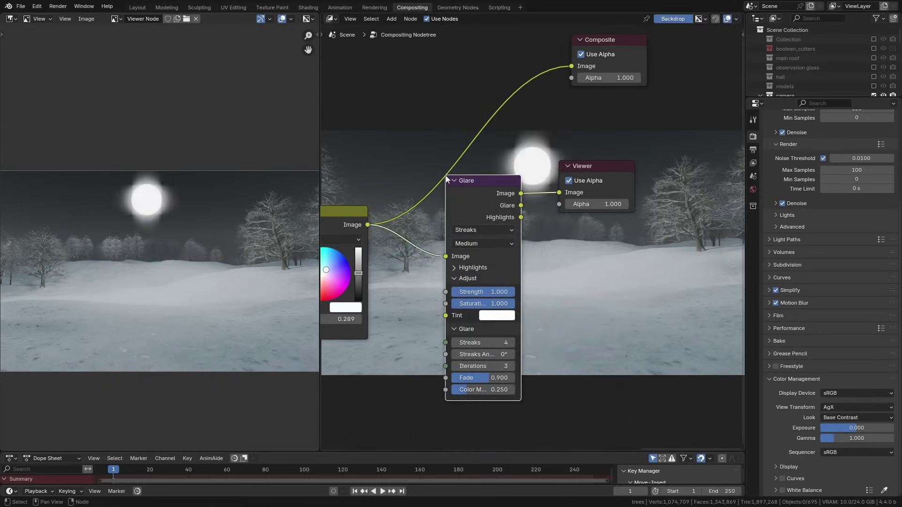
{"action": "left_click", "coordinate": [484, 229]}
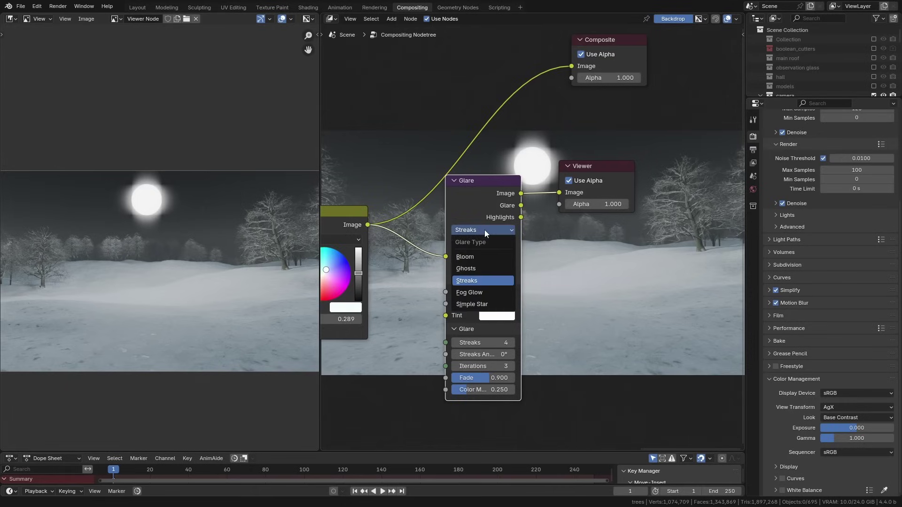
{"action": "left_click", "coordinate": [466, 257]}
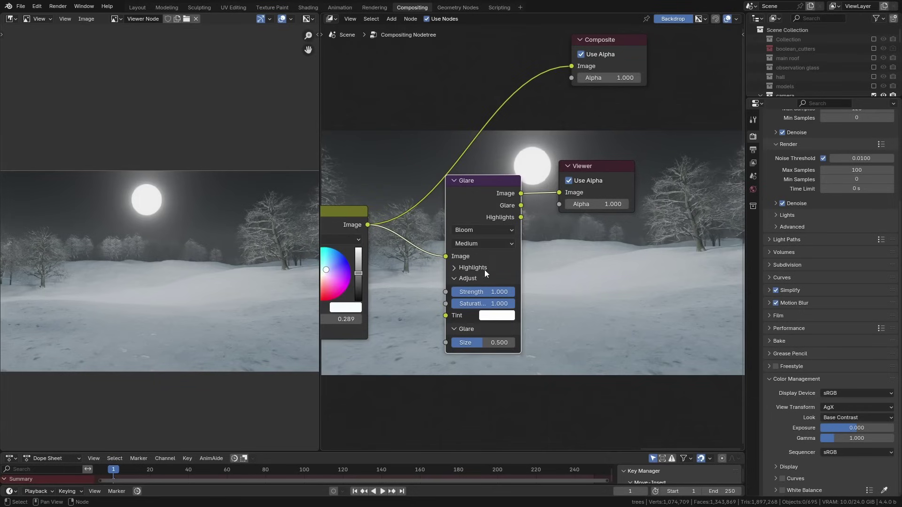
Step: Set the Bloom size to 0.333 and tint it light blue (#99CEFF) with saturation 1.000
{"action": "left_click", "coordinate": [483, 268]}
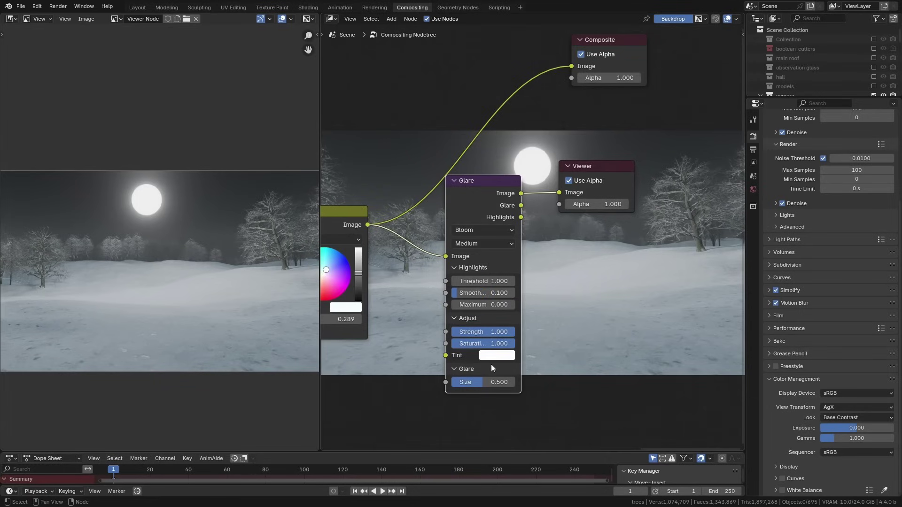
{"action": "mouse_move", "coordinate": [482, 383]}
{"action": "left_mouse_down"}
{"action": "mouse_move", "coordinate": [458, 386]}
{"action": "mouse_move", "coordinate": [503, 383]}
{"action": "mouse_move", "coordinate": [461, 388]}
{"action": "mouse_move", "coordinate": [486, 382]}
{"action": "left_mouse_up"}
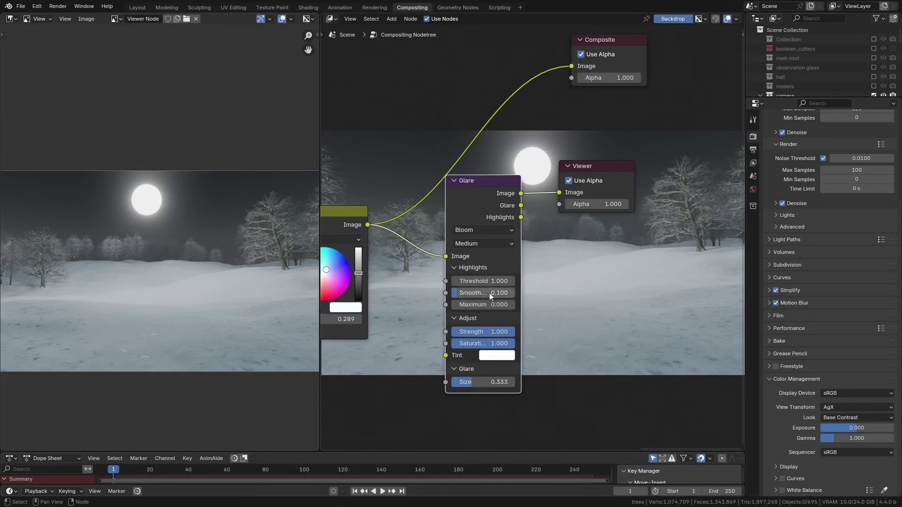
{"action": "left_click", "coordinate": [496, 358]}
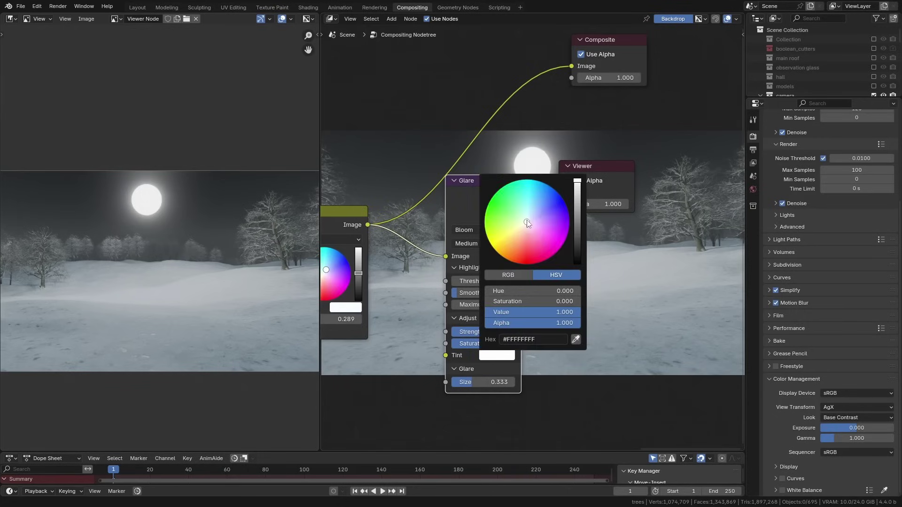
{"action": "left_click_drag", "start_coordinate": [528, 224], "coordinate": [535, 211]}
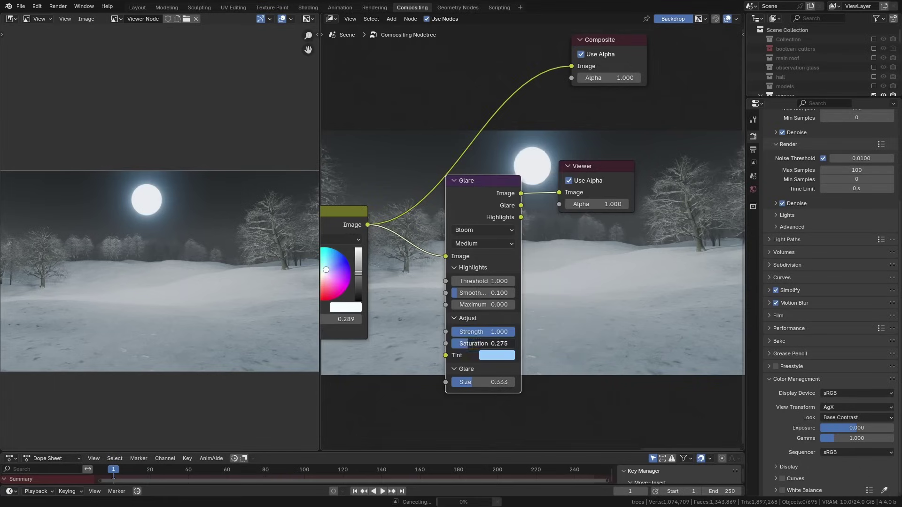
{"action": "left_click_drag", "start_coordinate": [470, 342], "coordinate": [514, 334]}
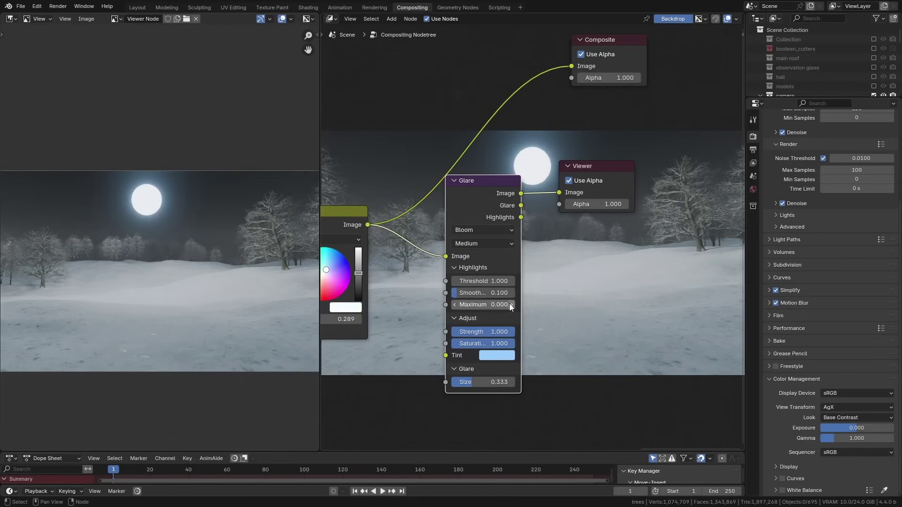
Step: Set the Glare highlights Smoothness to 1.000 and Maximum to 3, then move the node slightly lower
{"action": "left_click_drag", "start_coordinate": [484, 293], "coordinate": [450, 292]}
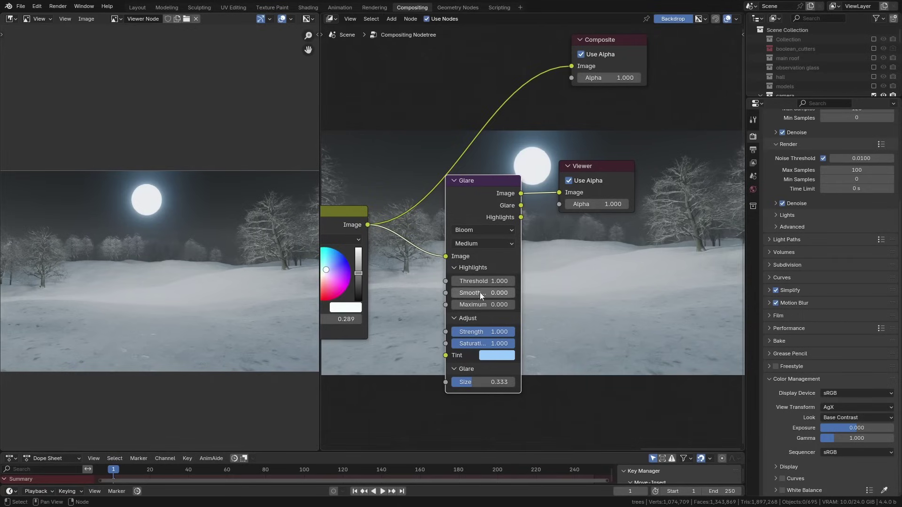
{"action": "left_click_drag", "start_coordinate": [480, 293], "coordinate": [510, 298]}
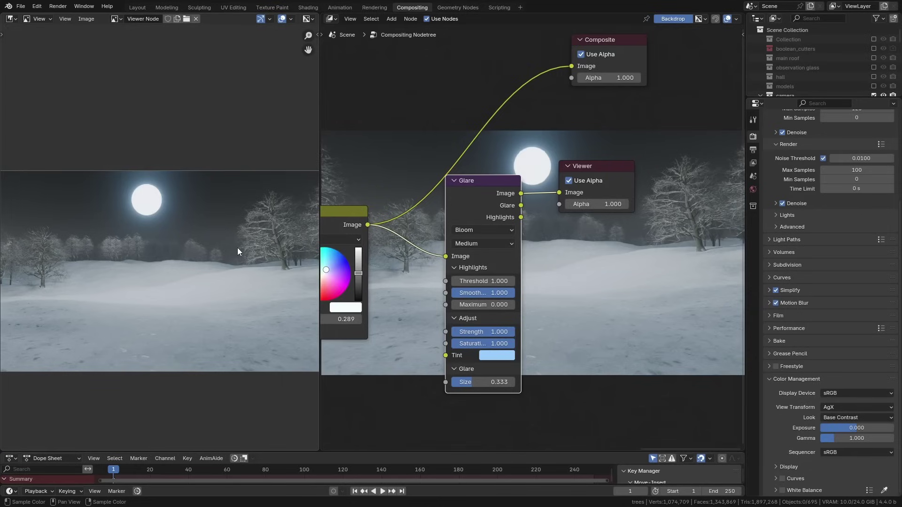
{"action": "left_click", "coordinate": [481, 305]}
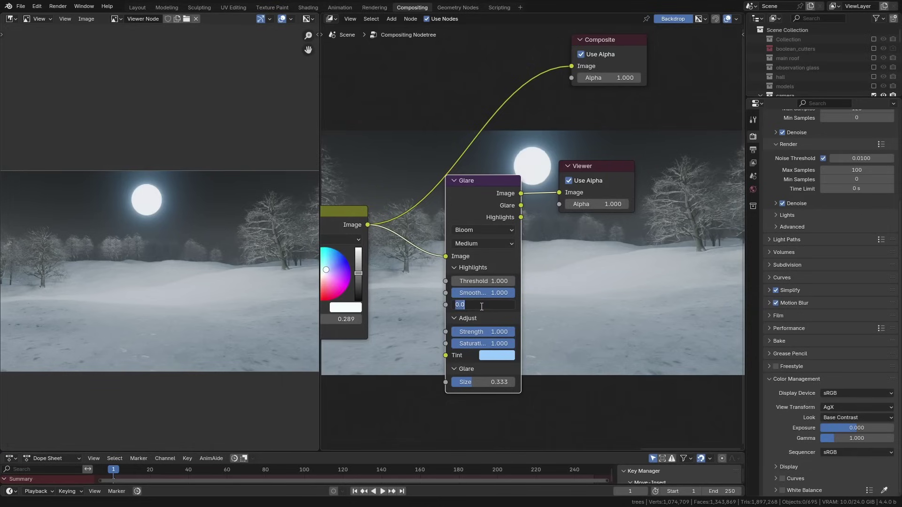
{"action": "type", "text": "3"}
{"action": "key", "text": "Return"}
{"action": "scroll", "coordinate": [481, 305], "scroll_direction": "up", "scroll_amount": 1}
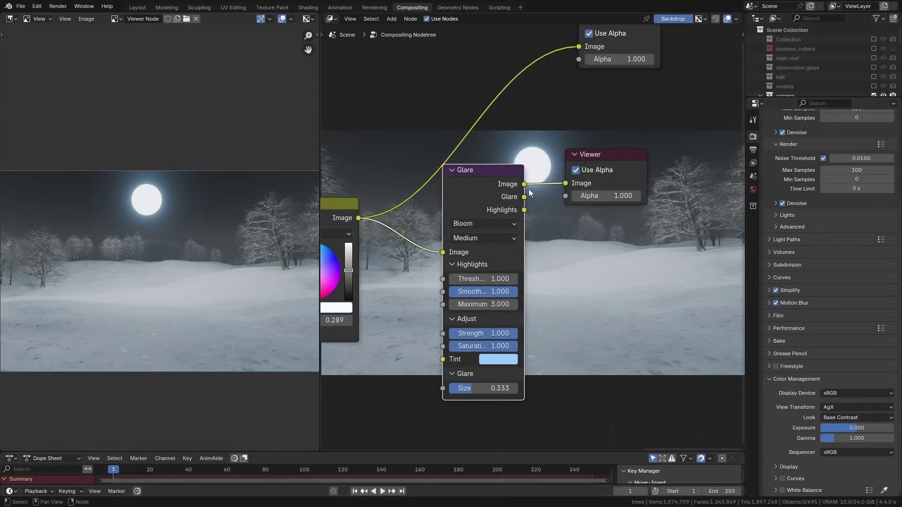
{"action": "left_click_drag", "start_coordinate": [508, 184], "coordinate": [503, 204]}
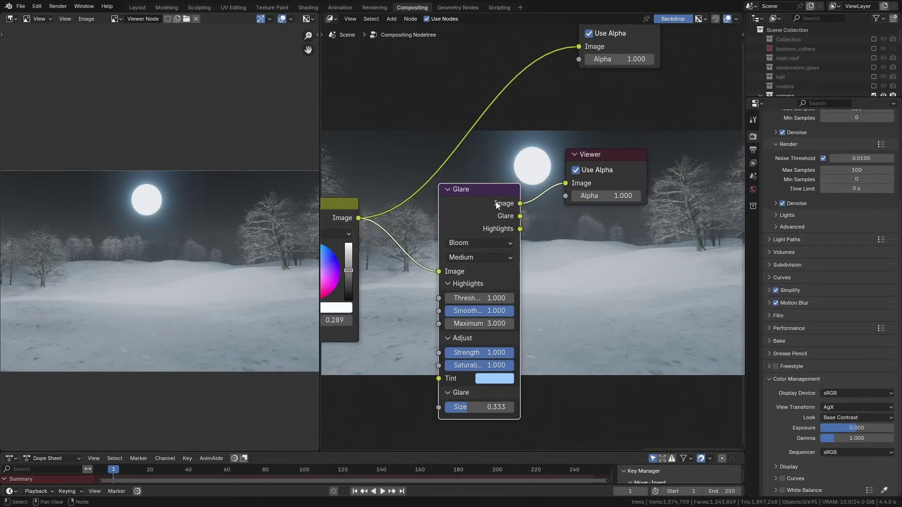
Step: Send the Glare node's glare-only output to the Viewer backdrop
{"action": "left_click", "coordinate": [514, 217], "text": "ctrl+shift"}
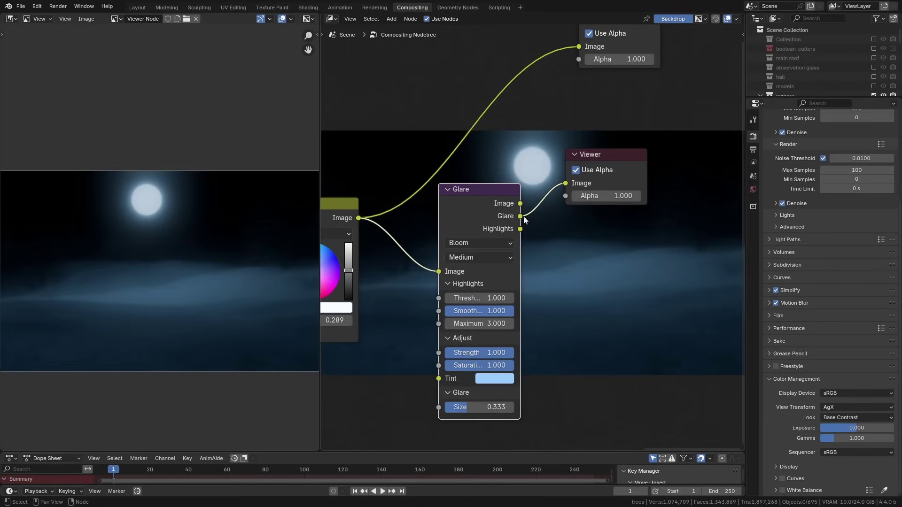
{"action": "scroll", "coordinate": [212, 294], "scroll_direction": "up", "scroll_amount": 3}
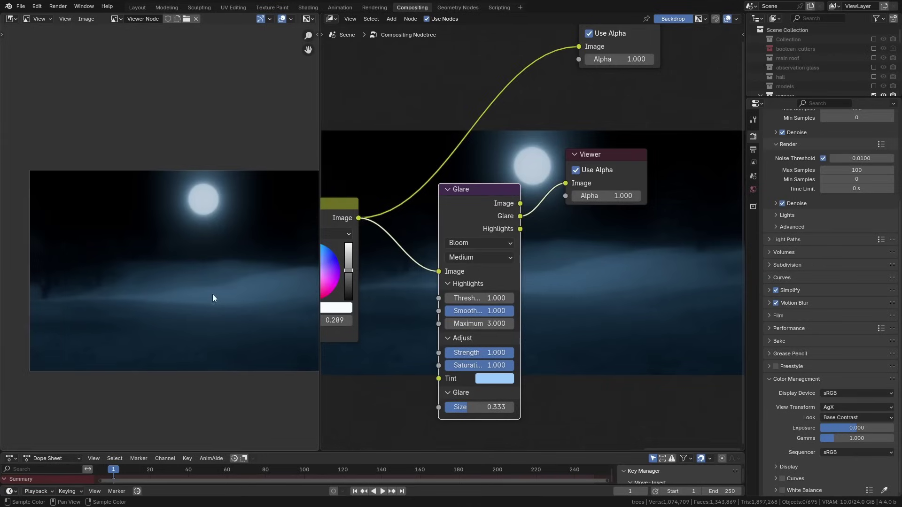
{"action": "scroll", "coordinate": [104, 271], "scroll_direction": "down", "scroll_amount": 3}
{"action": "middle_click_drag", "start_coordinate": [104, 272], "coordinate": [144, 290]}
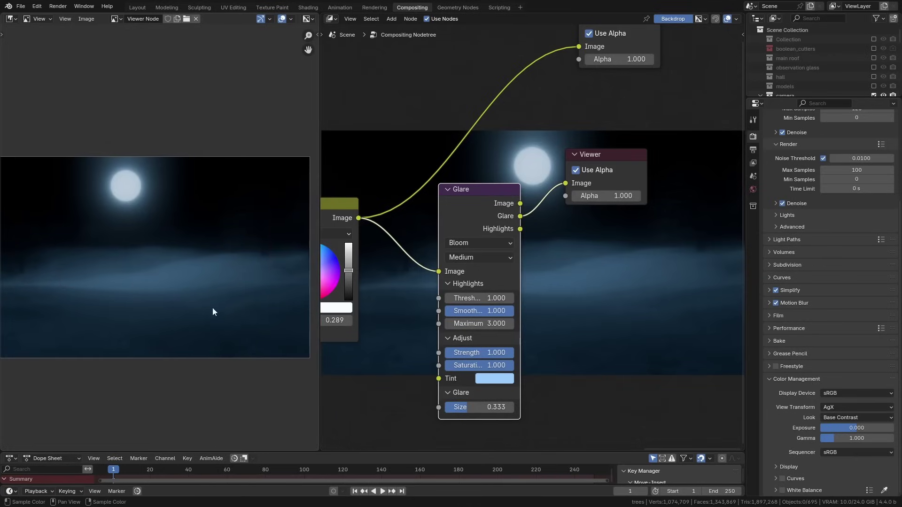
{"action": "scroll", "coordinate": [209, 291], "scroll_direction": "up", "scroll_amount": 2}
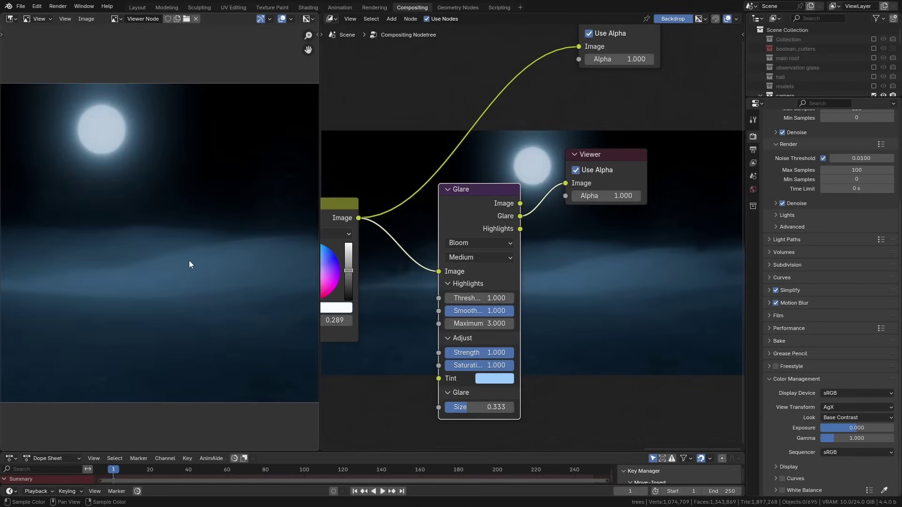
Step: Switch the Viewer preview to the Glare node's Highlights output
{"action": "left_click", "coordinate": [458, 209], "text": "ctrl+shift"}
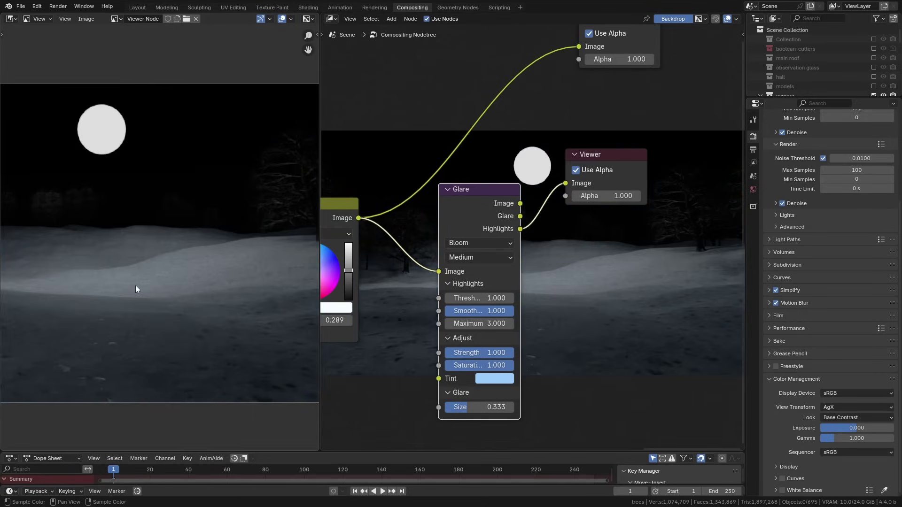
{"action": "middle_click_drag", "start_coordinate": [135, 285], "coordinate": [204, 289]}
{"action": "scroll", "coordinate": [192, 286], "scroll_direction": "down", "scroll_amount": 1}
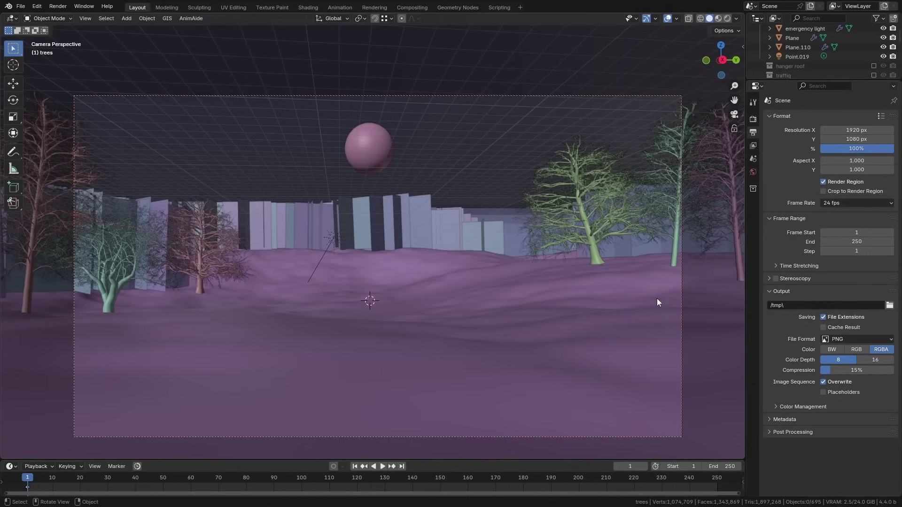
Step: In Output Properties, choose FFmpeg Video as file format and H.265 / HEVC as the video codec
{"action": "left_click", "coordinate": [862, 336]}
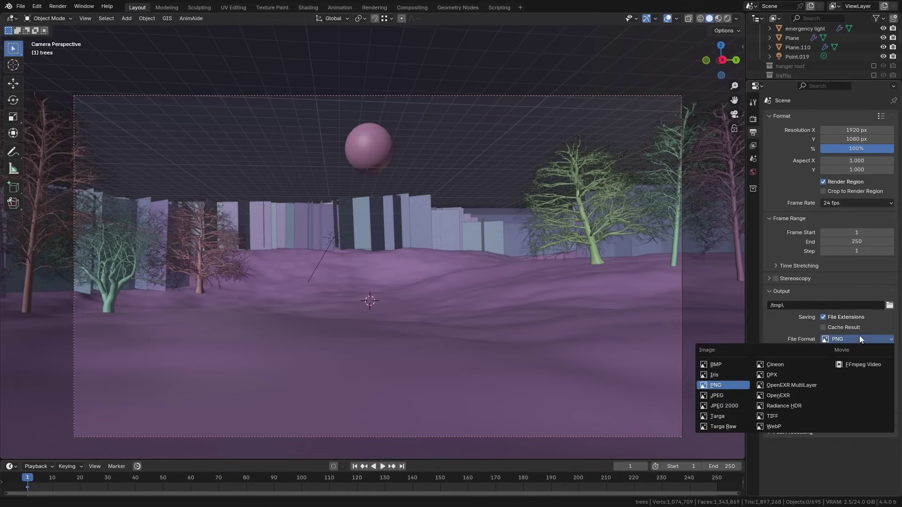
{"action": "left_click", "coordinate": [858, 365]}
{"action": "scroll", "coordinate": [816, 325], "scroll_direction": "down", "scroll_amount": 3}
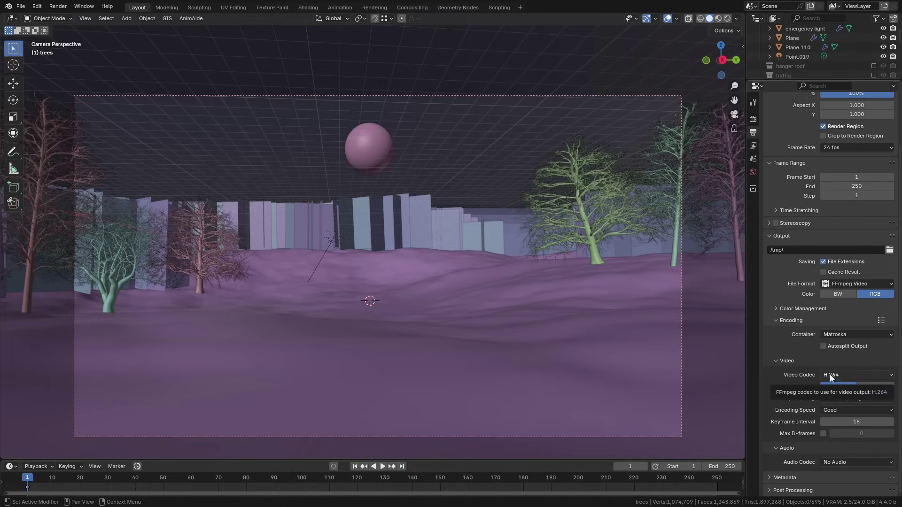
{"action": "left_click", "coordinate": [833, 376]}
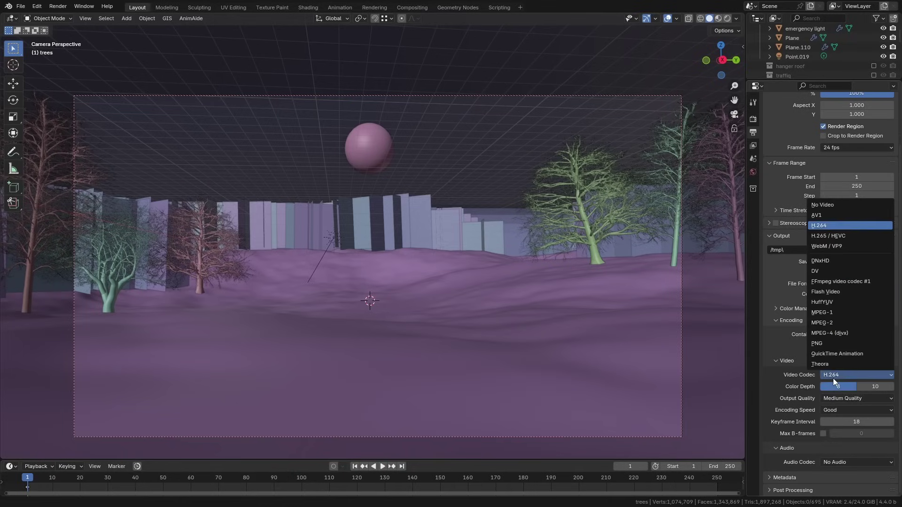
{"action": "left_click", "coordinate": [847, 237]}
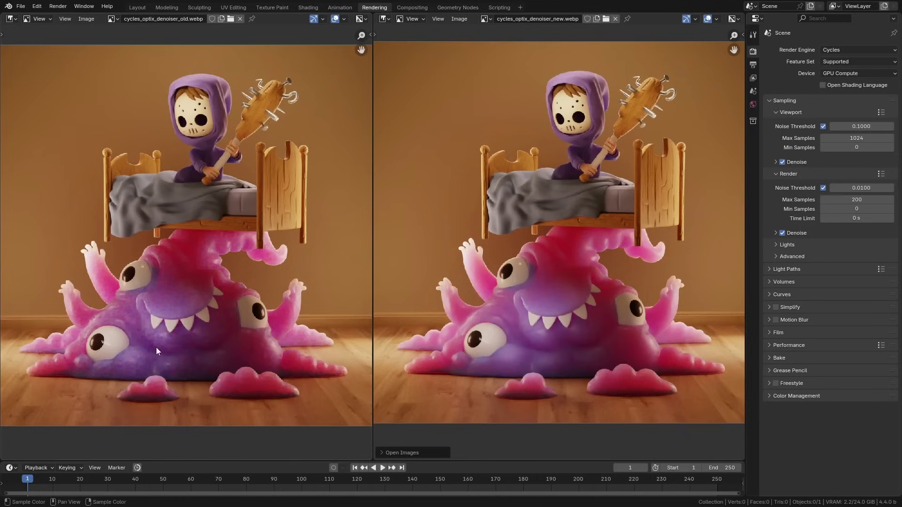
{"action": "scroll", "coordinate": [178, 334], "scroll_direction": "up", "scroll_amount": 5}
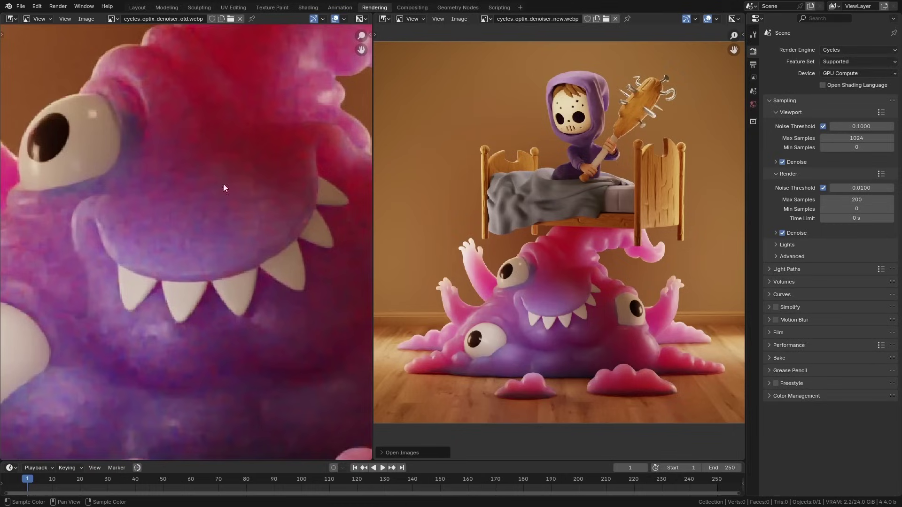
{"action": "scroll", "coordinate": [567, 317], "scroll_direction": "up", "scroll_amount": 5}
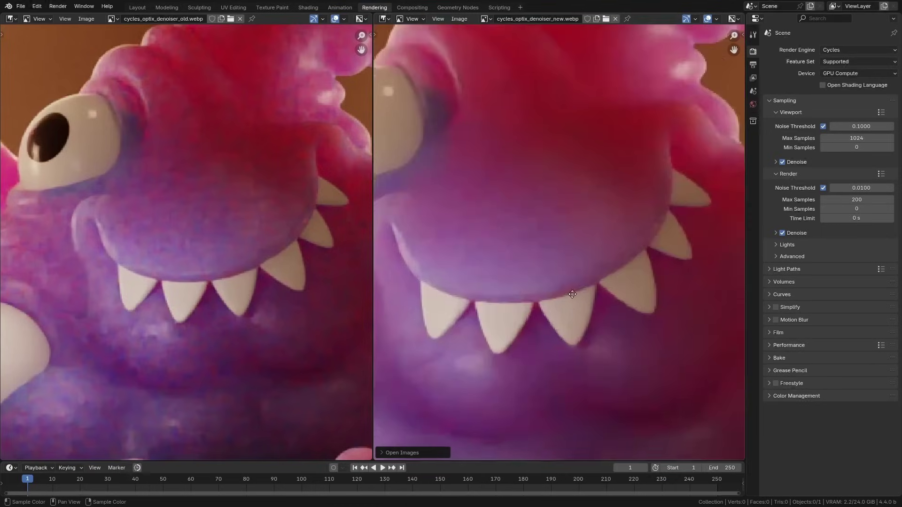
{"action": "middle_click_drag", "start_coordinate": [571, 329], "coordinate": [579, 282]}
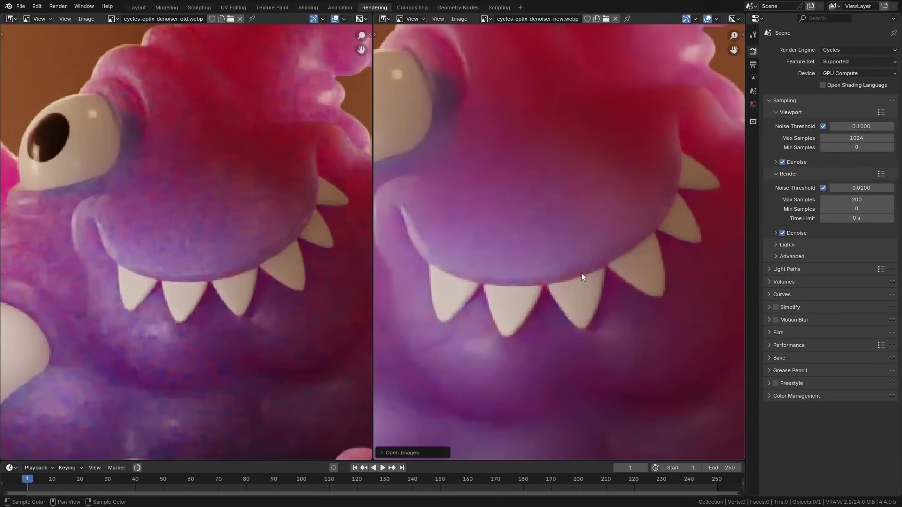
{"action": "scroll", "coordinate": [239, 244], "scroll_direction": "down", "scroll_amount": 6}
{"action": "scroll", "coordinate": [233, 255], "scroll_direction": "up", "scroll_amount": 5}
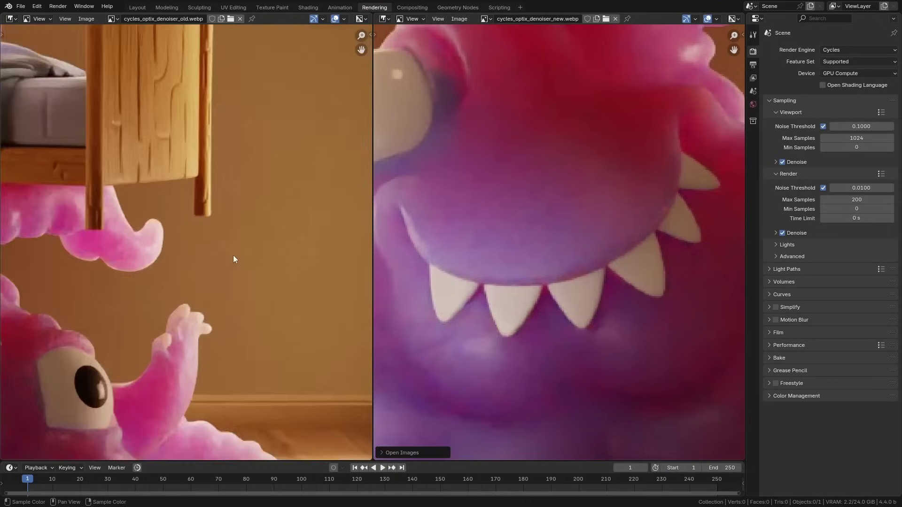
{"action": "middle_click_drag", "start_coordinate": [233, 255], "coordinate": [272, 259]}
{"action": "scroll", "coordinate": [270, 261], "scroll_direction": "up", "scroll_amount": 2}
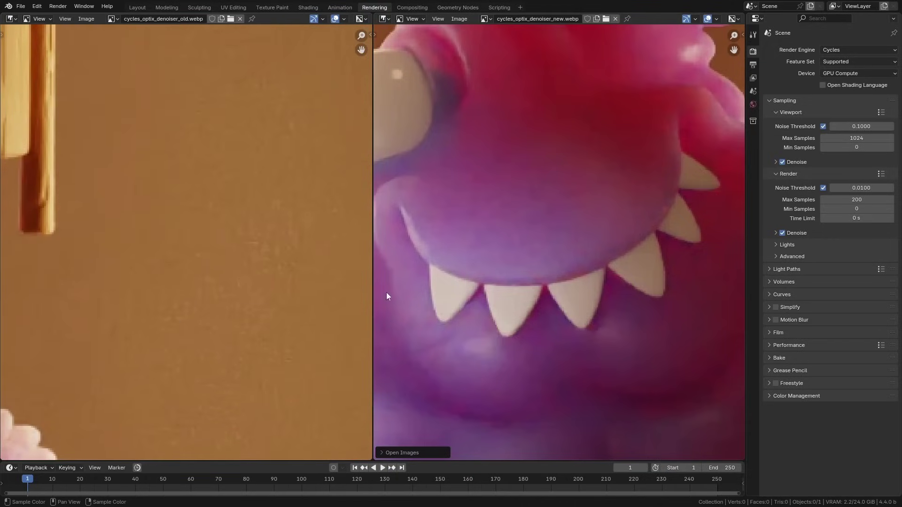
{"action": "scroll", "coordinate": [550, 232], "scroll_direction": "down", "scroll_amount": 5}
{"action": "scroll", "coordinate": [729, 290], "scroll_direction": "up", "scroll_amount": 3}
{"action": "scroll", "coordinate": [630, 202], "scroll_direction": "up", "scroll_amount": 3}
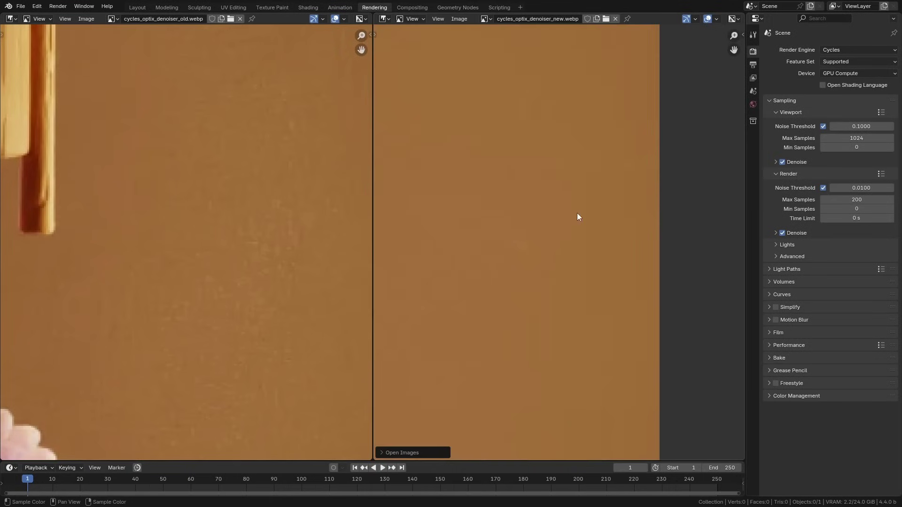
{"action": "middle_click_drag", "start_coordinate": [584, 218], "coordinate": [698, 221]}
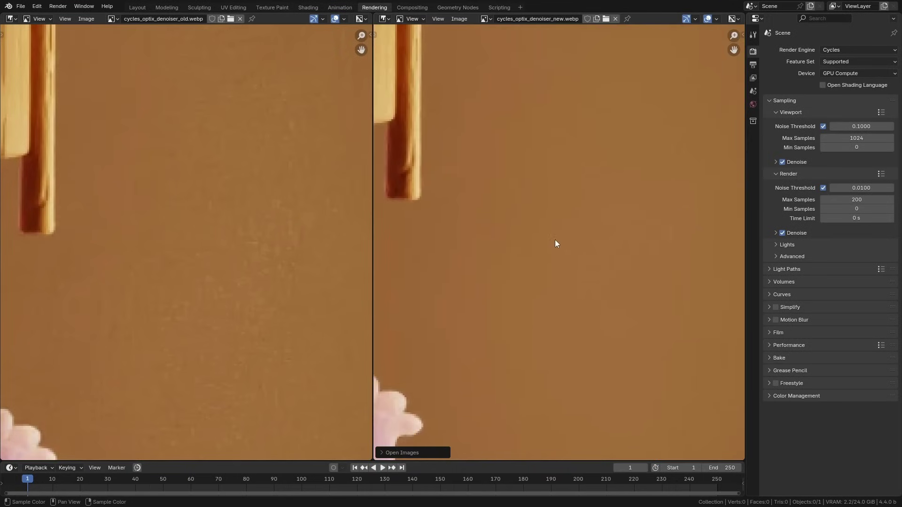
{"action": "scroll", "coordinate": [567, 242], "scroll_direction": "down", "scroll_amount": 5}
{"action": "scroll", "coordinate": [278, 231], "scroll_direction": "down", "scroll_amount": 5}
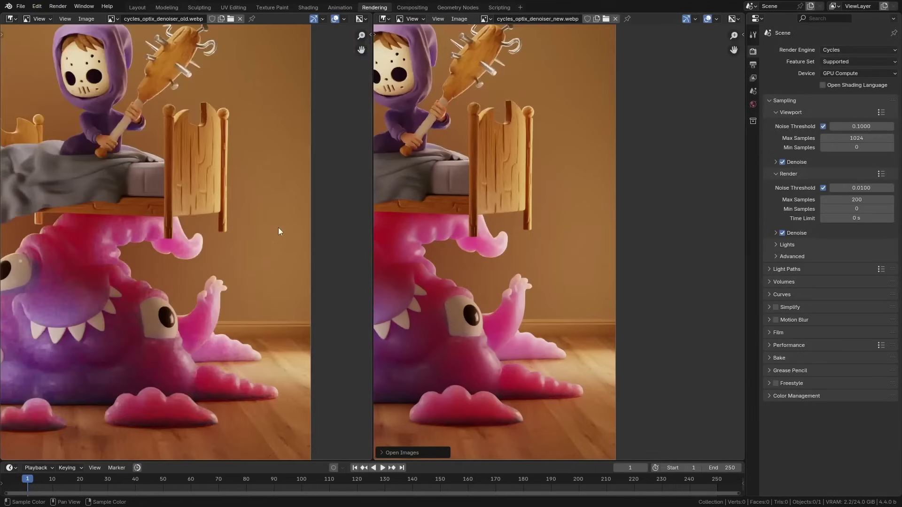
{"action": "scroll", "coordinate": [292, 239], "scroll_direction": "down", "scroll_amount": 4}
{"action": "scroll", "coordinate": [517, 261], "scroll_direction": "down", "scroll_amount": 4}
{"action": "scroll", "coordinate": [542, 272], "scroll_direction": "up", "scroll_amount": 1}
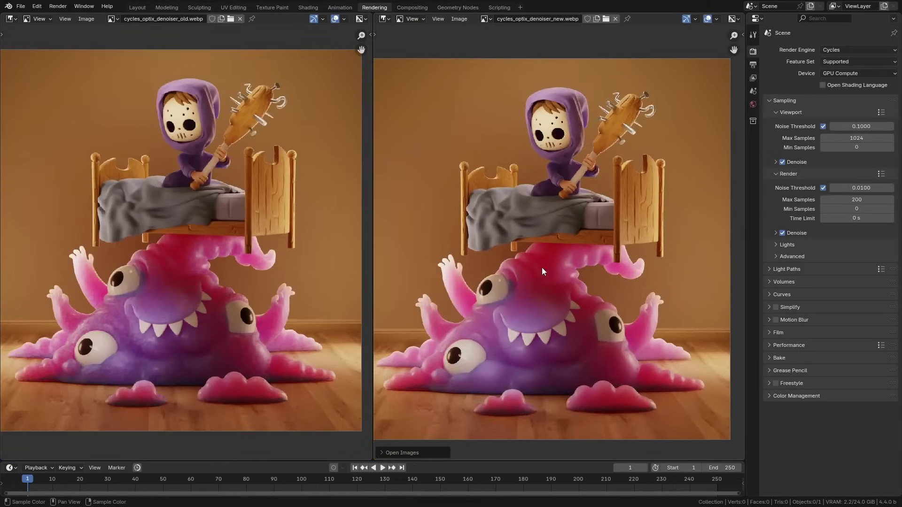
{"action": "scroll", "coordinate": [540, 269], "scroll_direction": "up", "scroll_amount": 1}
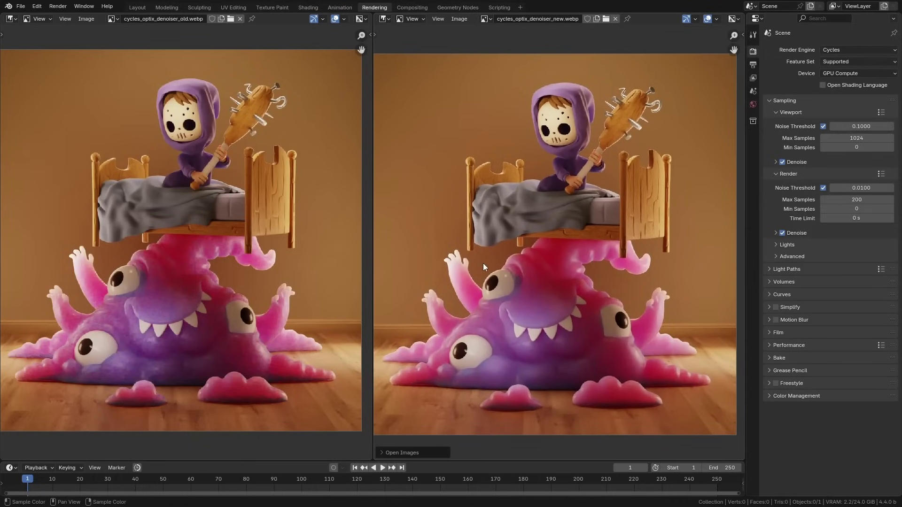
Step: Zoom in on the hooded kid with the spiked club and align the new render's view to match
{"action": "scroll", "coordinate": [266, 319], "scroll_direction": "up", "scroll_amount": 3}
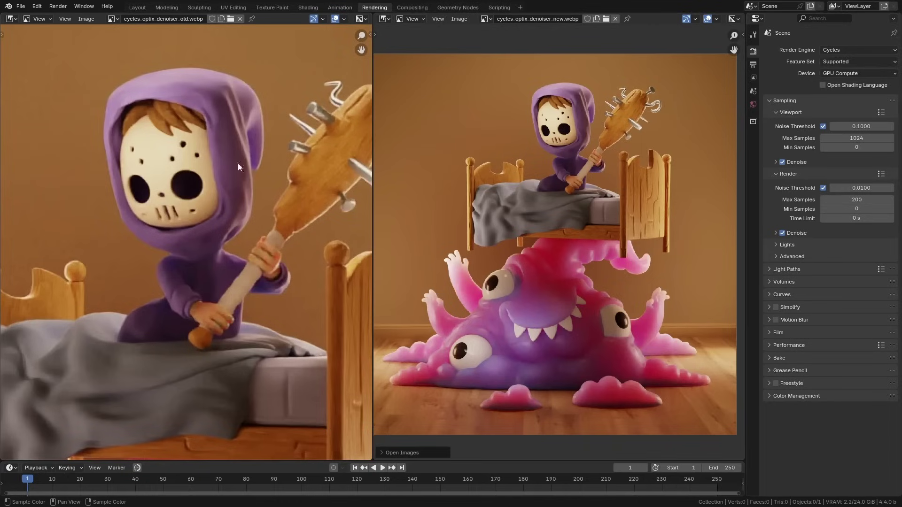
{"action": "scroll", "coordinate": [531, 173], "scroll_direction": "up", "scroll_amount": 3}
{"action": "middle_click_drag", "start_coordinate": [531, 173], "coordinate": [447, 261]}
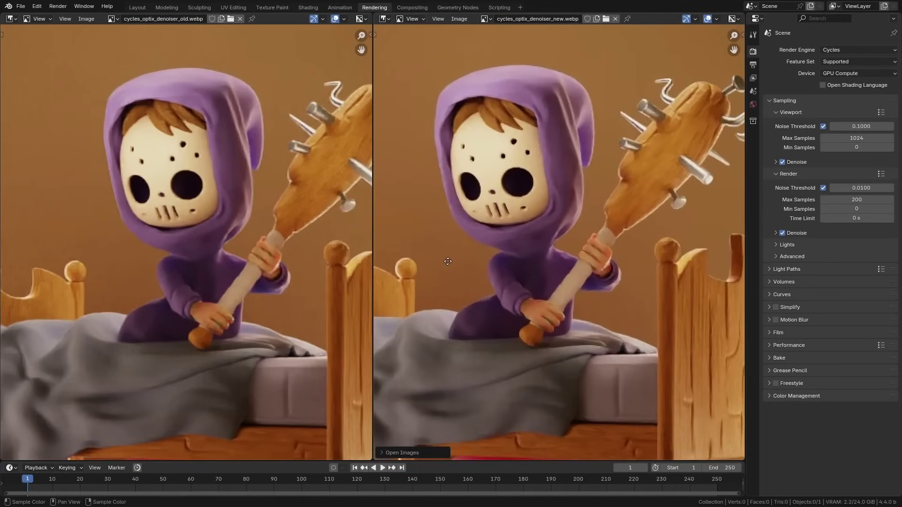